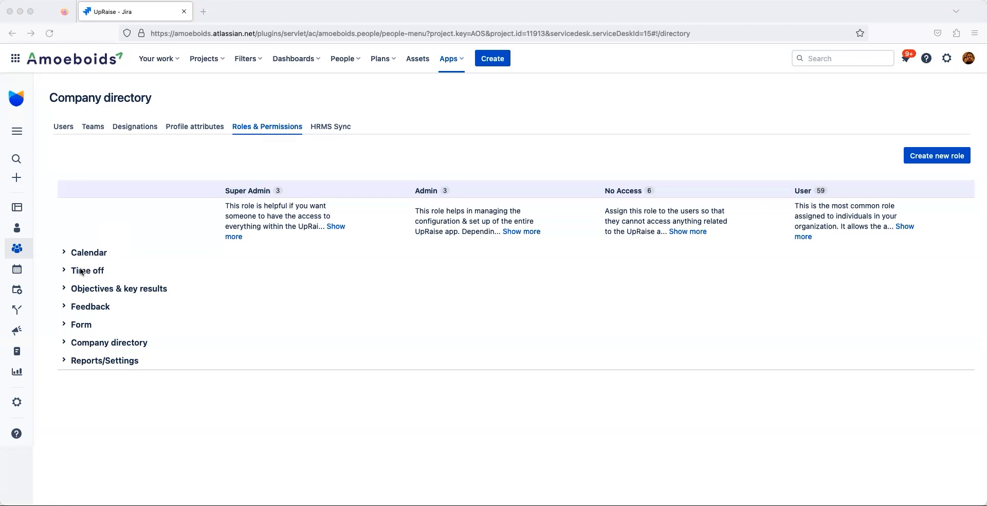
Expand the Time off permissions and examine the Manage permission in the Generic group
click(122, 270)
click(64, 271)
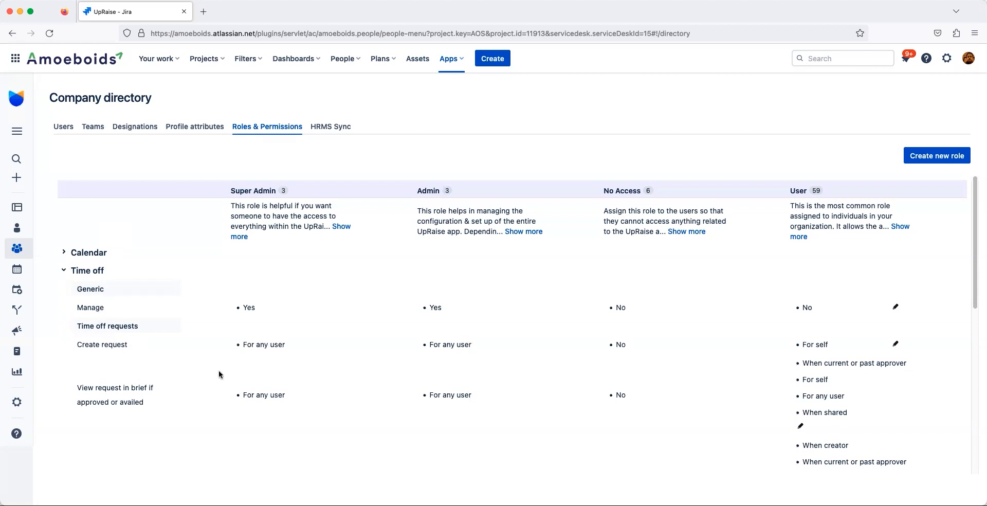
scroll(219, 374, down, 1)
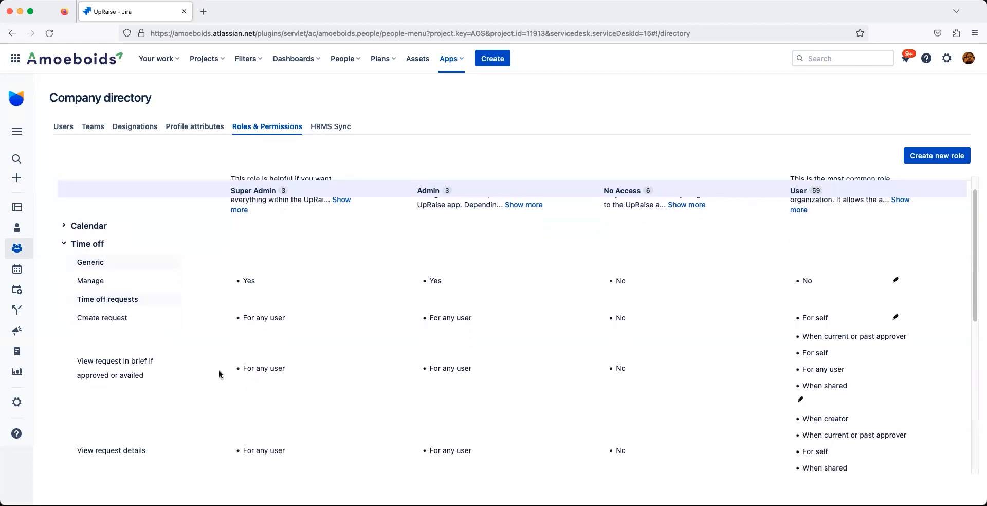
double_click(96, 262)
double_click(96, 281)
Inspect the Yes and No settings of the User role's Manage permission for time off, leaving without saving
click(898, 281)
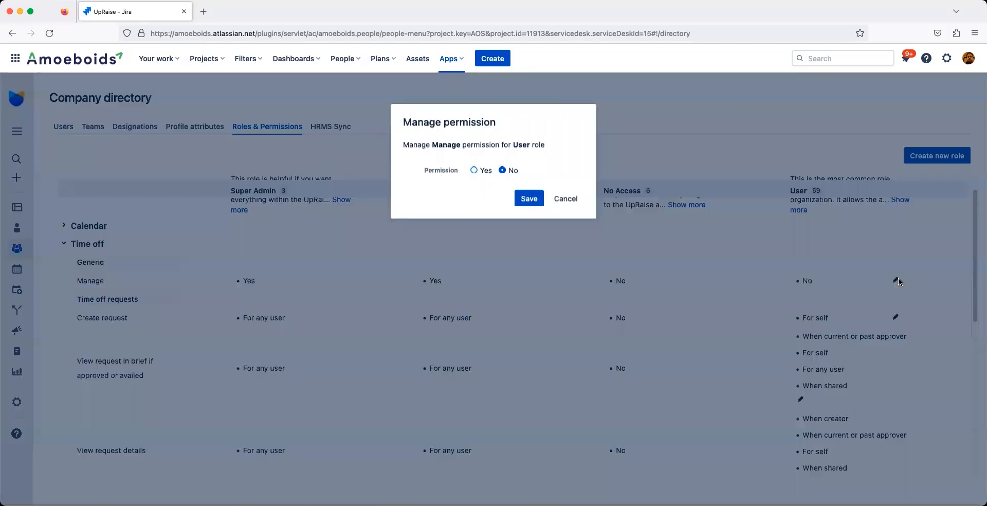
click(486, 170)
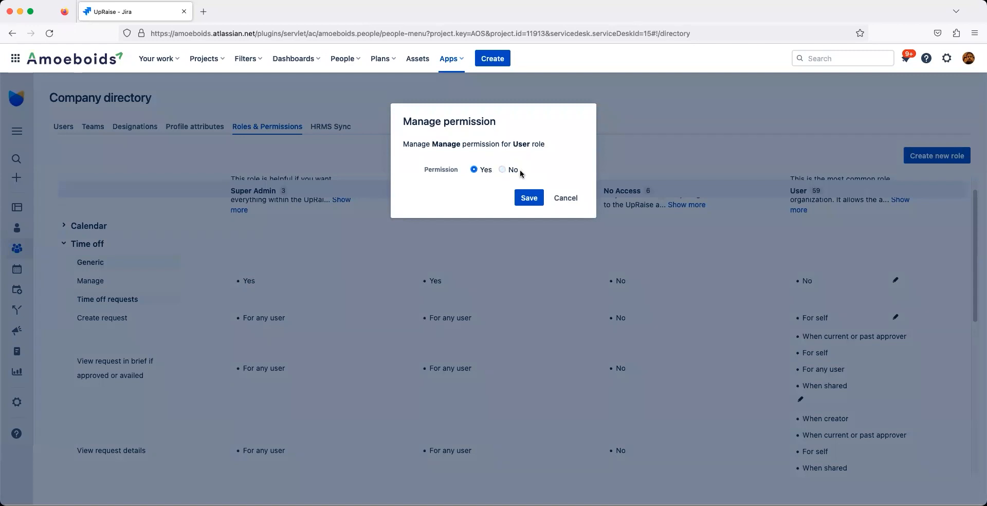
click(509, 169)
click(567, 199)
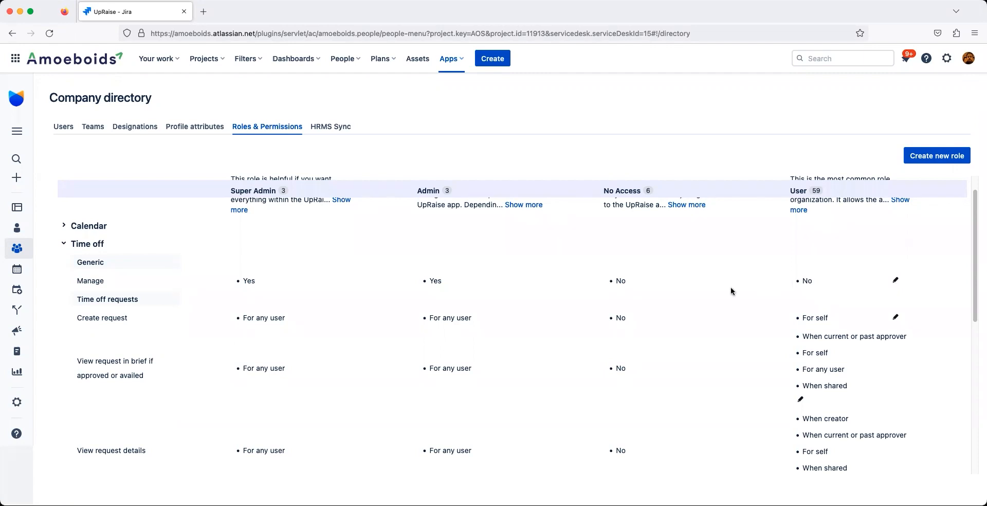
Examine the Create request permission under Time off requests for the Super Admin and Admin roles
double_click(99, 299)
click(97, 300)
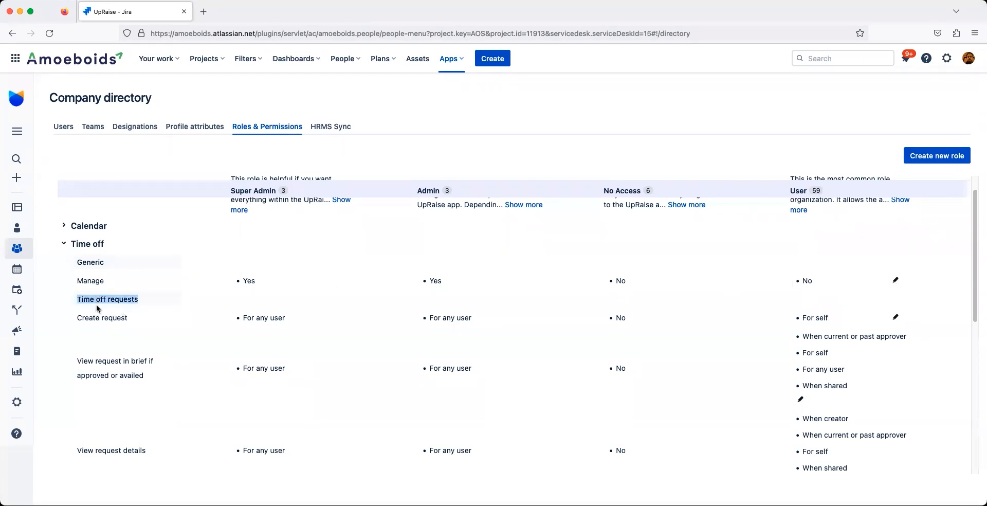
triple_click(98, 303)
triple_click(90, 320)
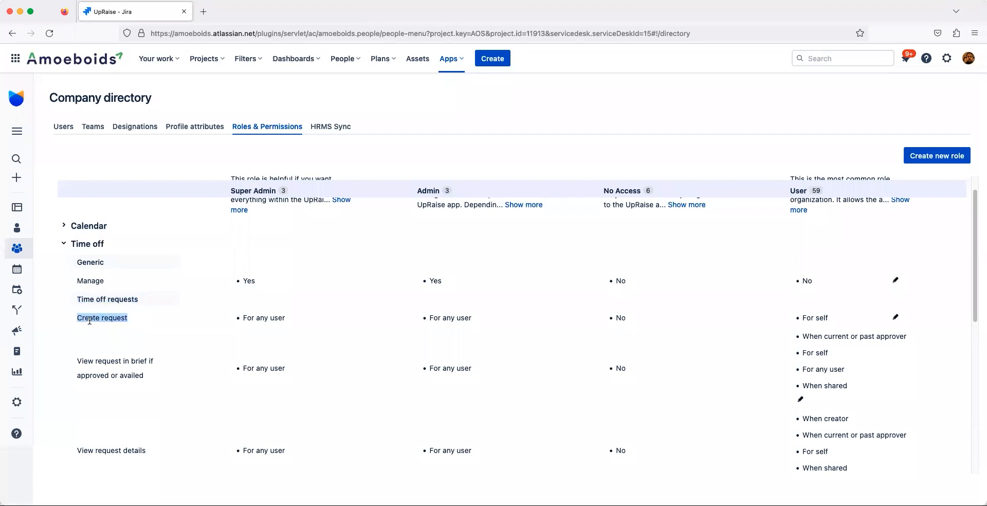
scroll(113, 395, down, 2)
scroll(113, 395, down, 2)
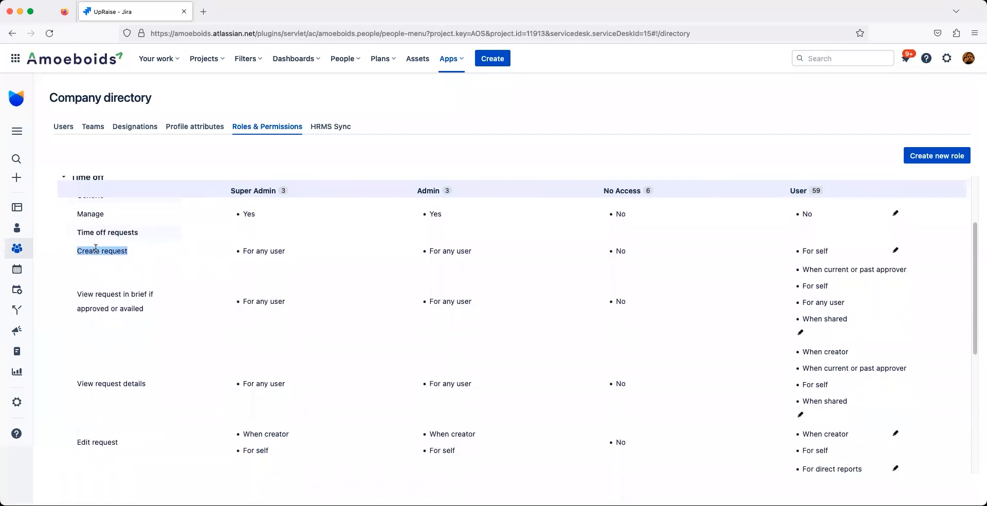
scroll(103, 261, down, 1)
drag(98, 233, 225, 238)
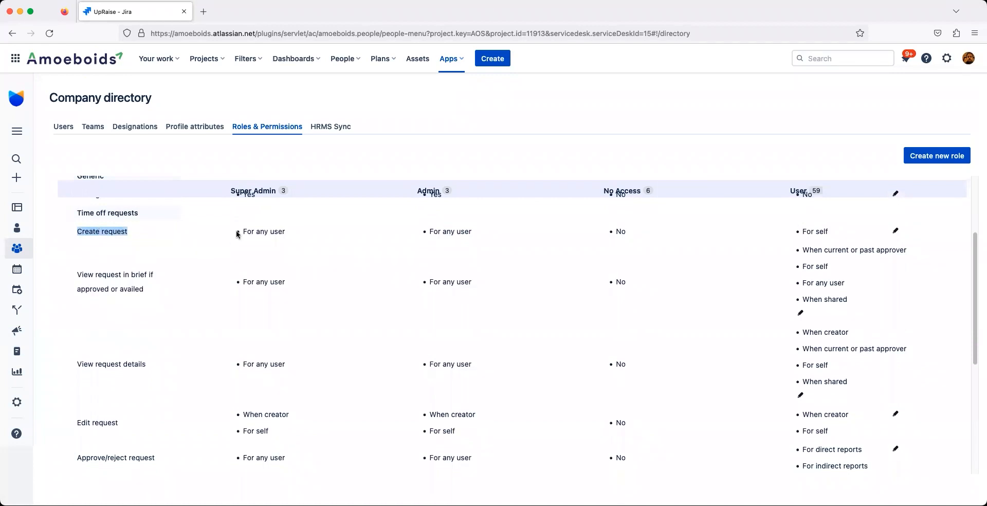
triple_click(272, 232)
triple_click(463, 232)
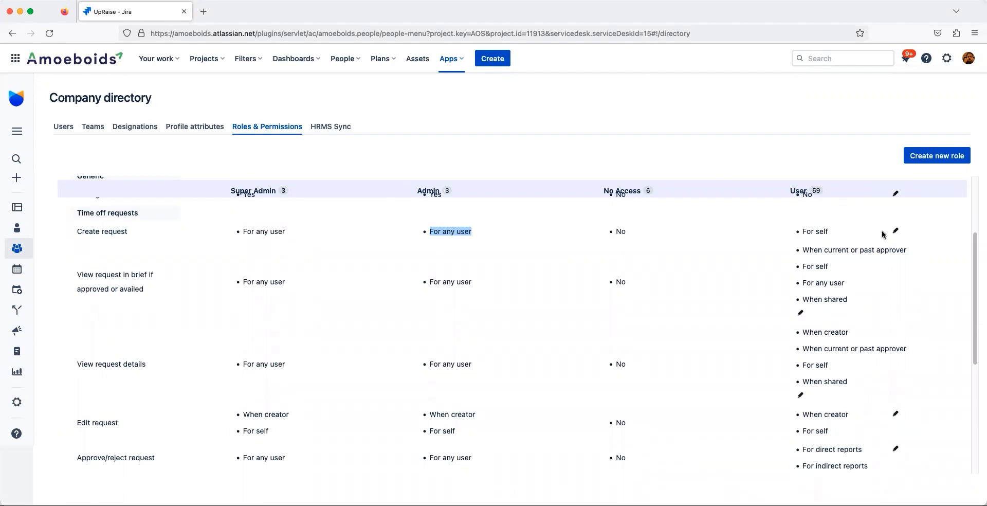
Inspect the User role's Create request permission, checking the Yes/No settings and the direct reports option, without saving
click(896, 231)
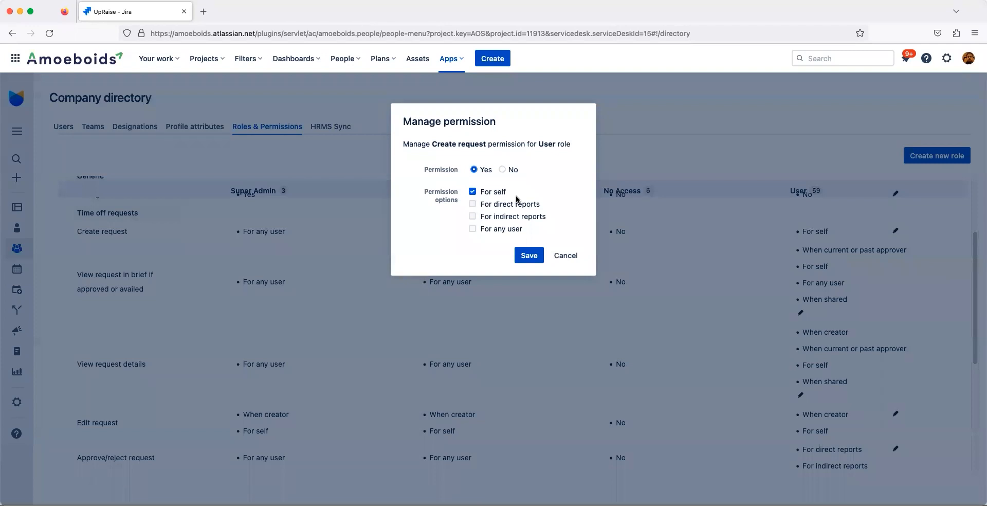
click(502, 171)
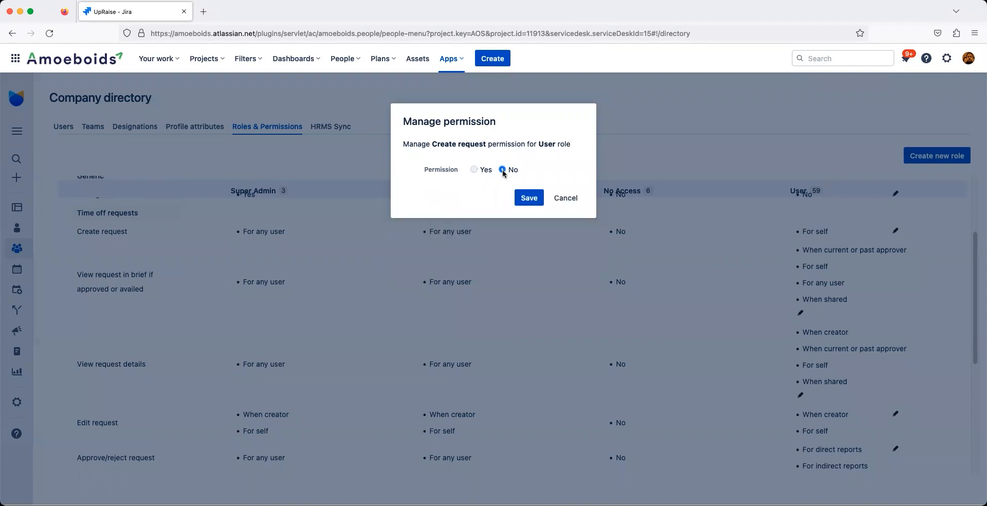
click(474, 170)
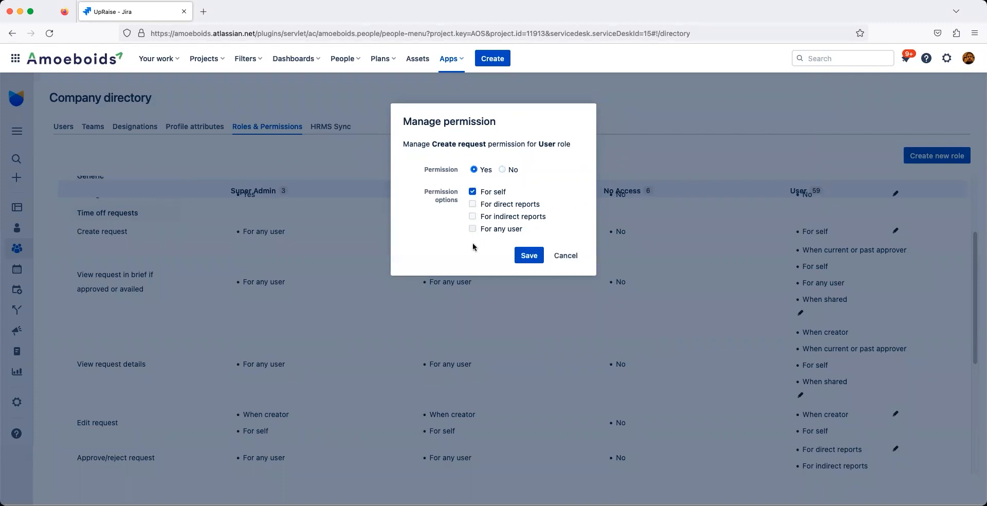
click(473, 205)
click(473, 205)
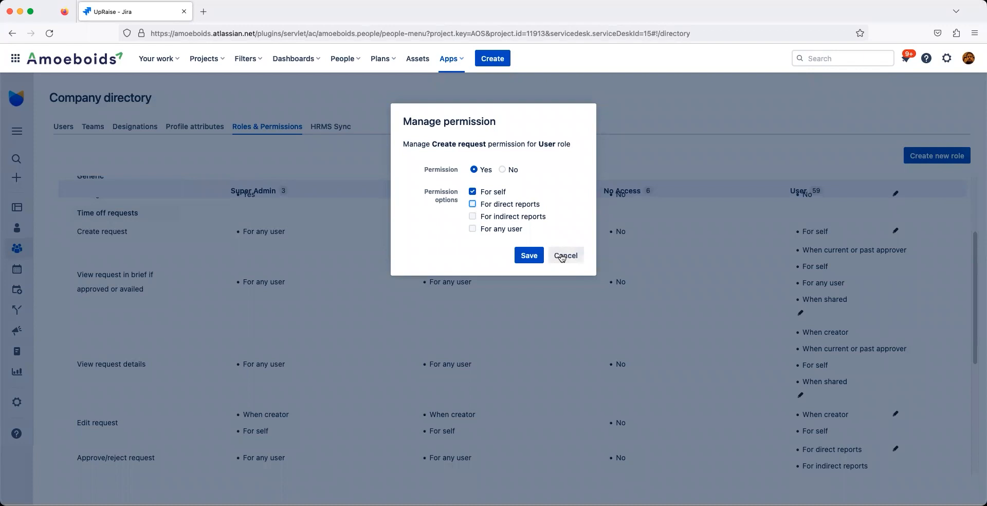
click(564, 256)
Review the list of Time off requests permissions, from creating and viewing requests to editing, approving/rejecting and cancelling them
double_click(101, 289)
triple_click(101, 288)
double_click(113, 277)
triple_click(120, 283)
triple_click(122, 286)
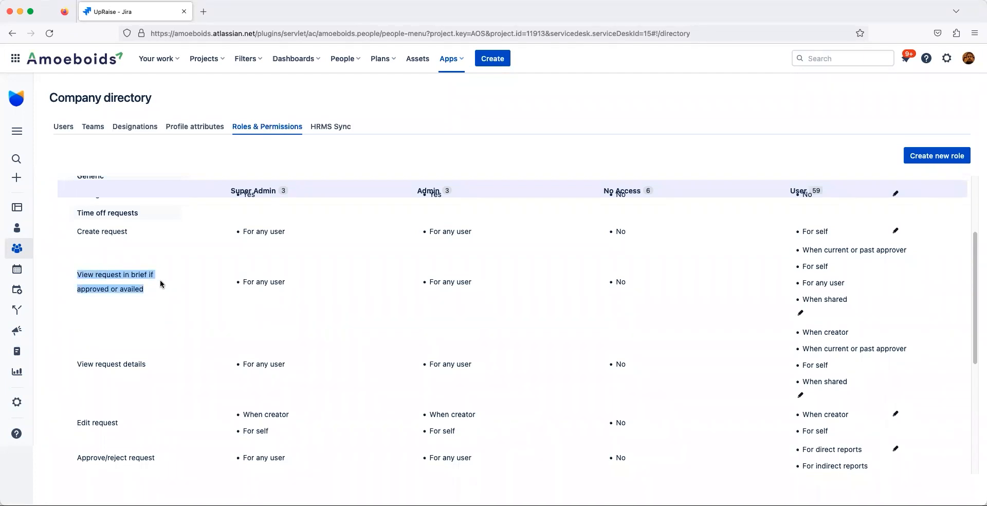
triple_click(93, 232)
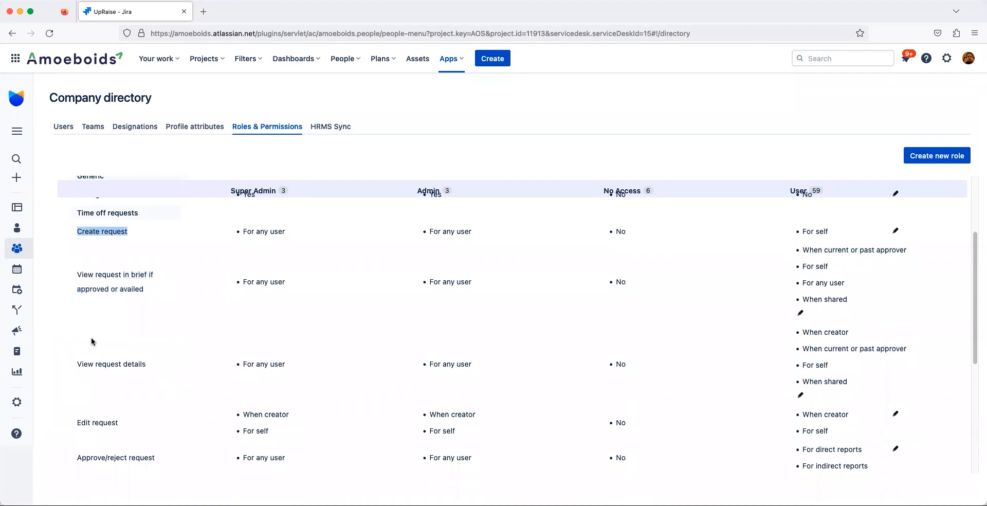
triple_click(89, 363)
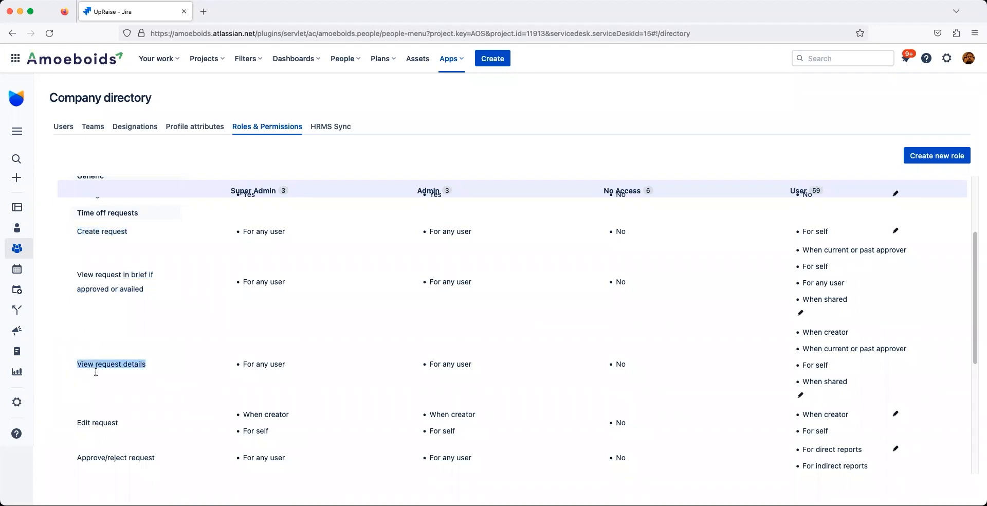
triple_click(88, 423)
triple_click(96, 458)
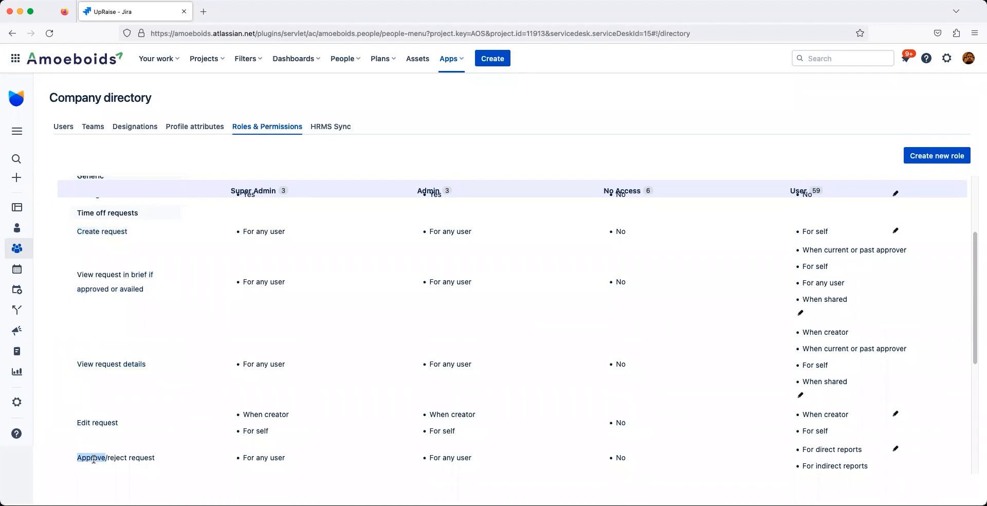
scroll(105, 436, down, 1)
triple_click(84, 455)
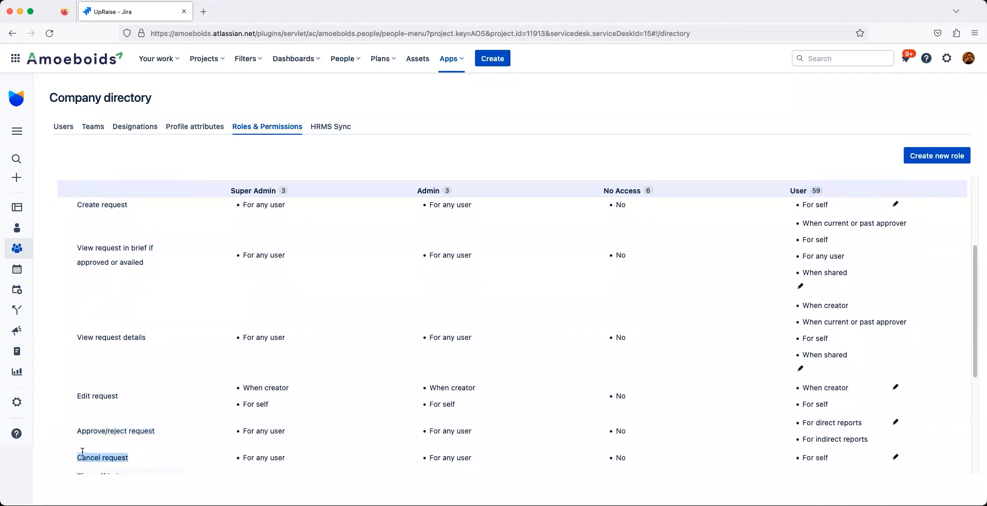
scroll(82, 452, down, 1)
scroll(82, 452, up, 1)
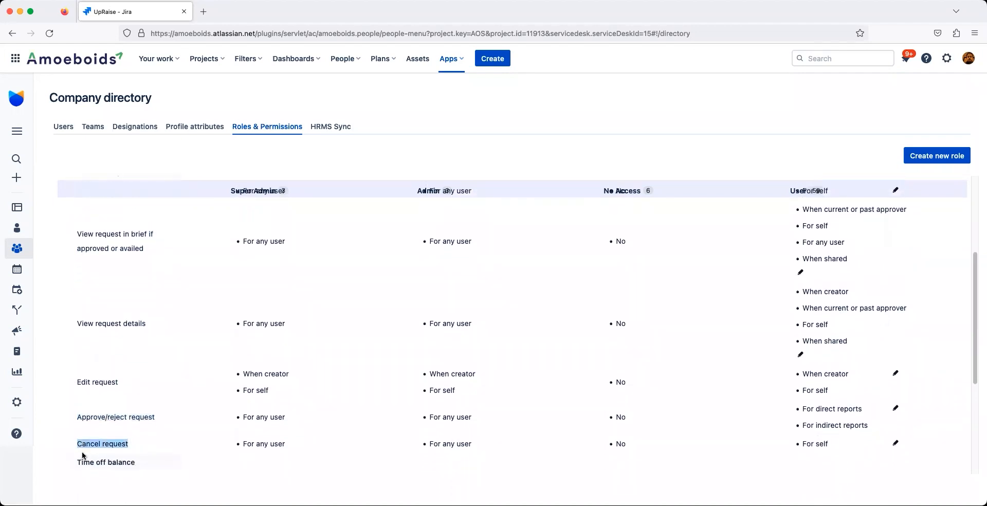
scroll(83, 455, up, 1)
scroll(82, 452, up, 1)
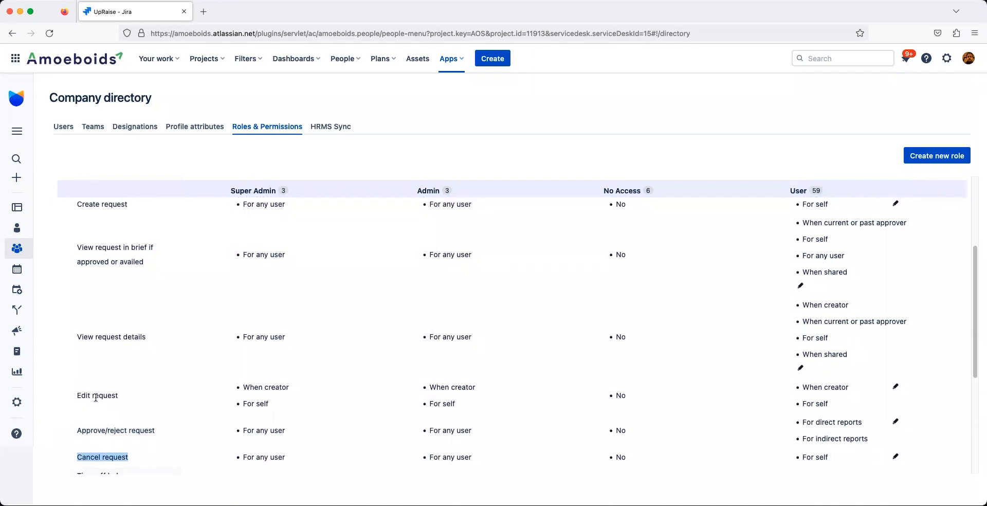
Compare the brief and detailed view request permissions, and inspect the User role's options for the brief view without saving
scroll(96, 400, up, 2)
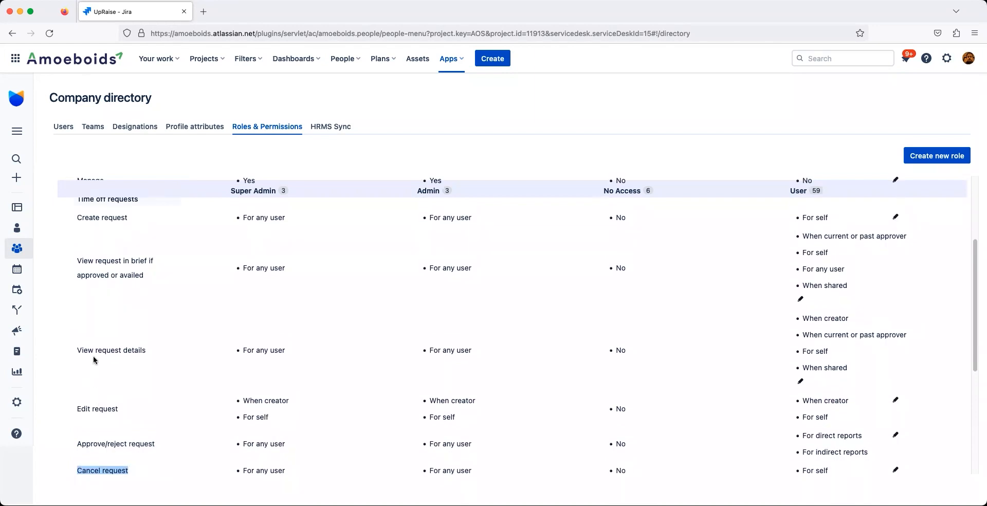
triple_click(100, 276)
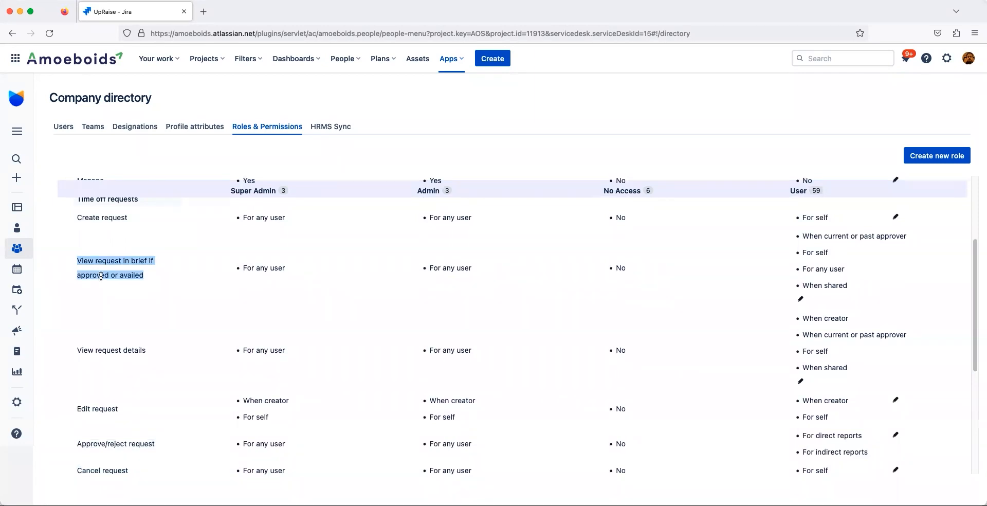
triple_click(99, 348)
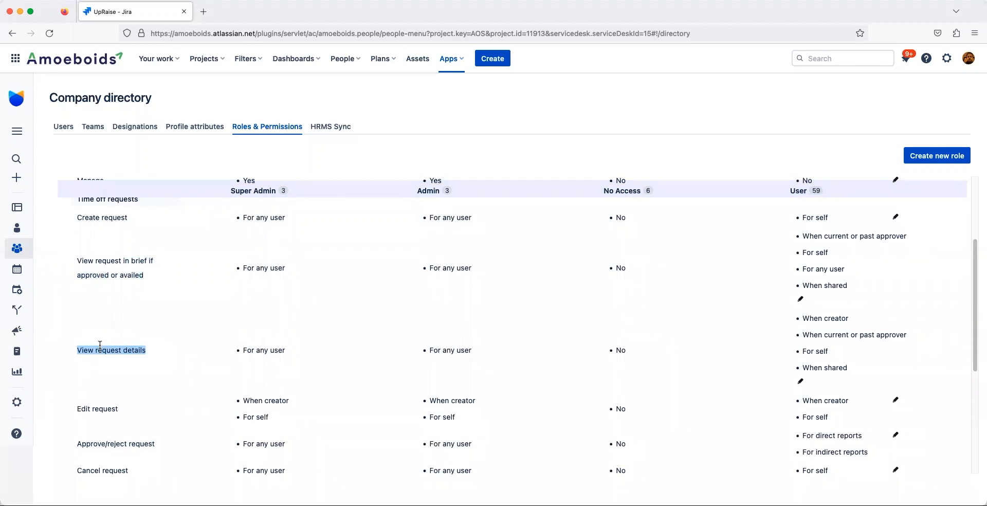
triple_click(107, 270)
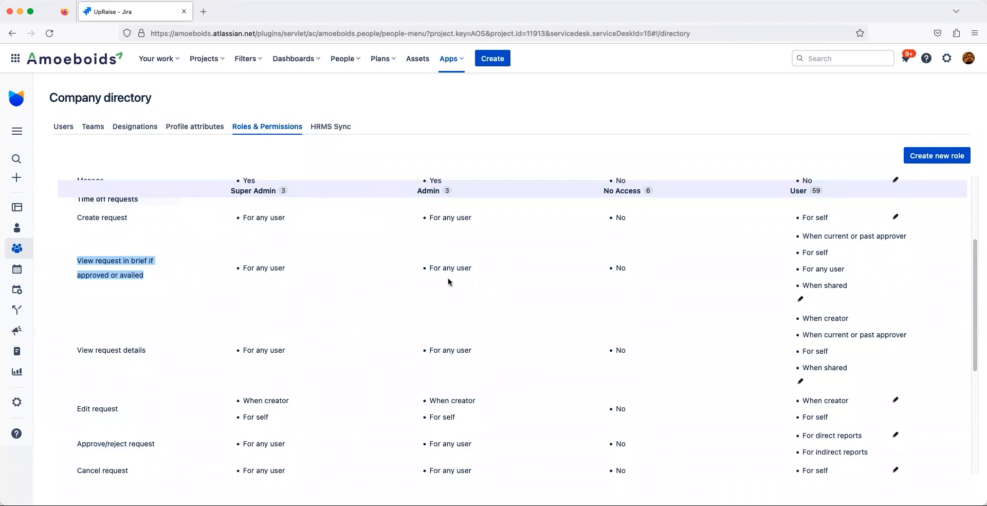
click(801, 302)
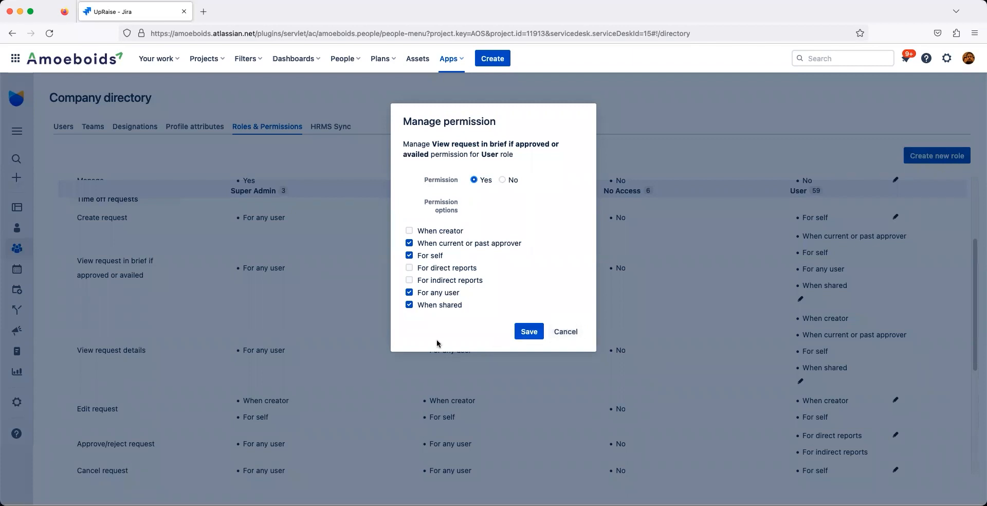
click(578, 337)
Inspect the User role's permission options for View request details and leave without saving
scroll(93, 337, down, 1)
triple_click(92, 337)
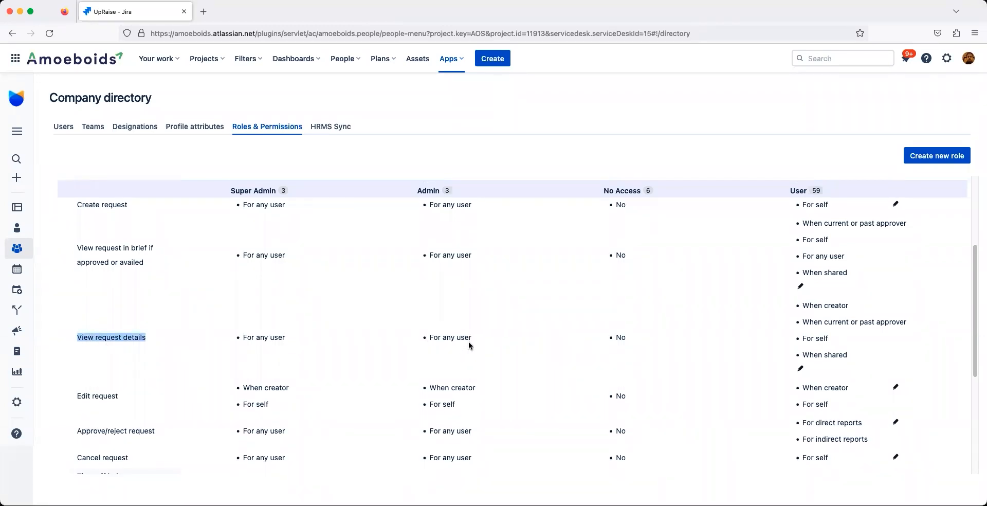
click(800, 369)
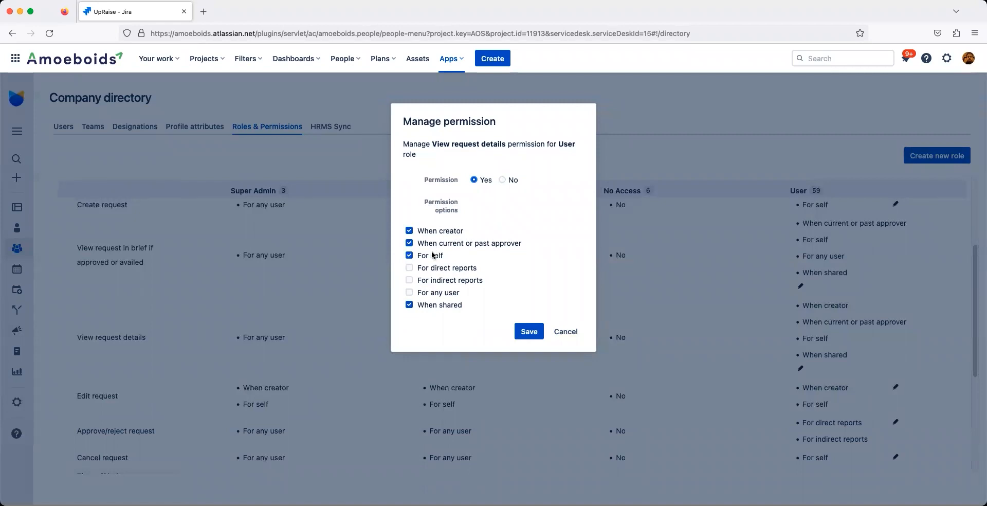
click(558, 332)
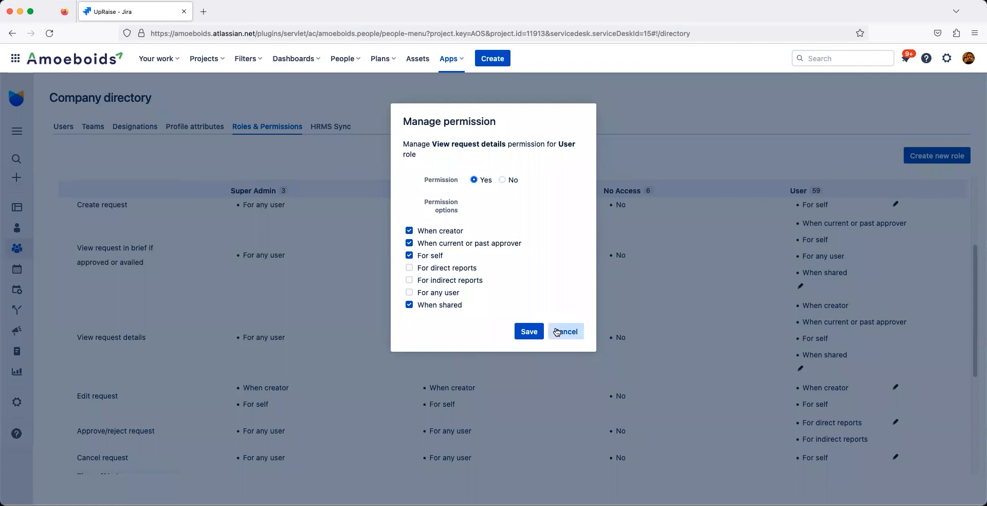
Inspect the User role's permission options for Edit request and leave without saving
scroll(331, 386, down, 2)
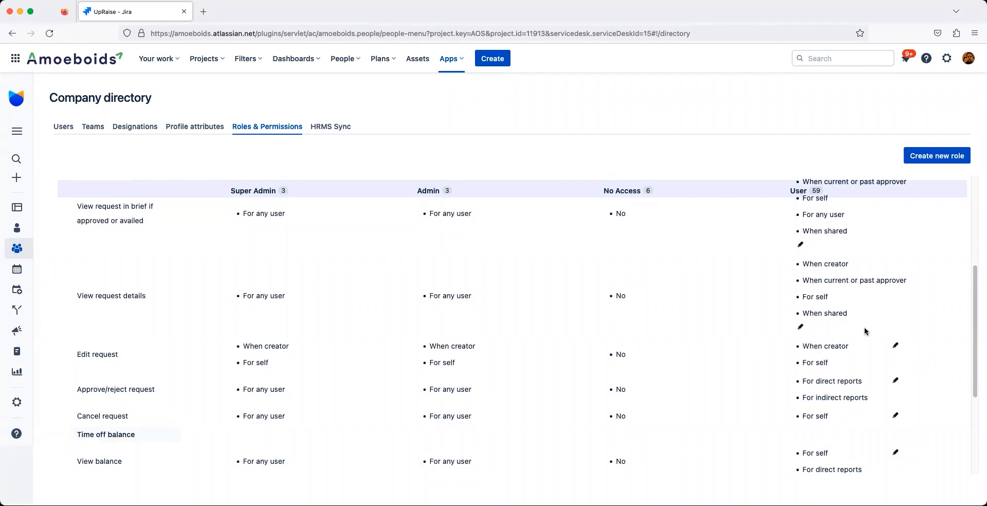
click(896, 345)
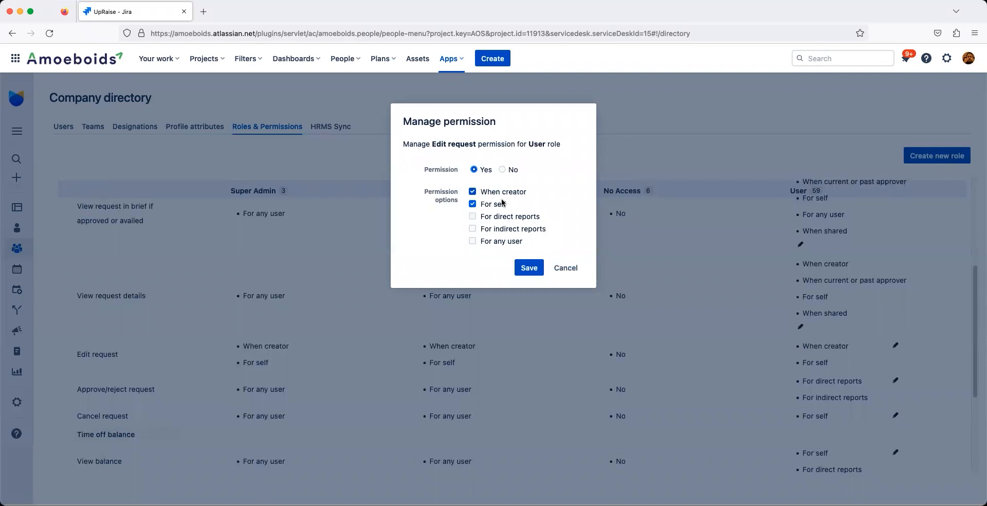
click(566, 268)
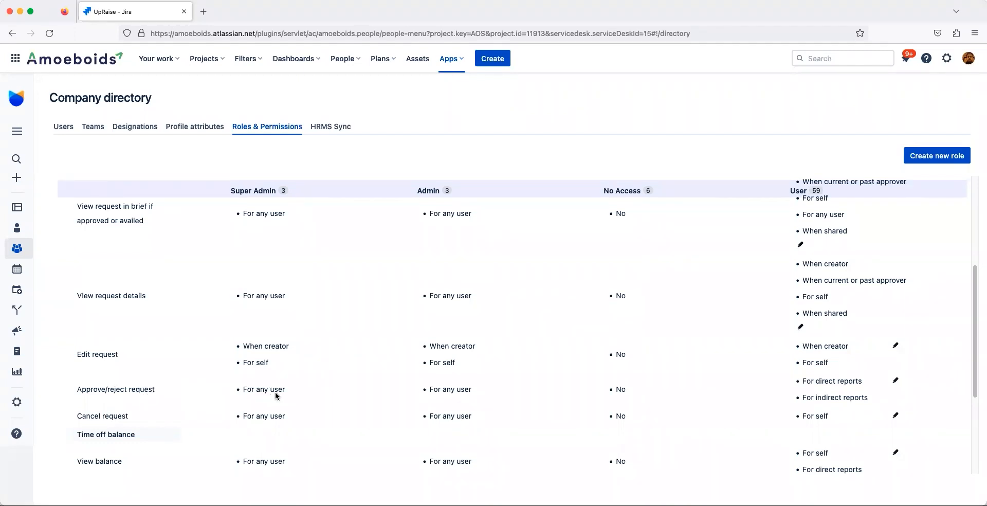
Check the Admin role's Approve/reject request permission, and inspect the User role's options for it without saving
double_click(445, 389)
triple_click(445, 389)
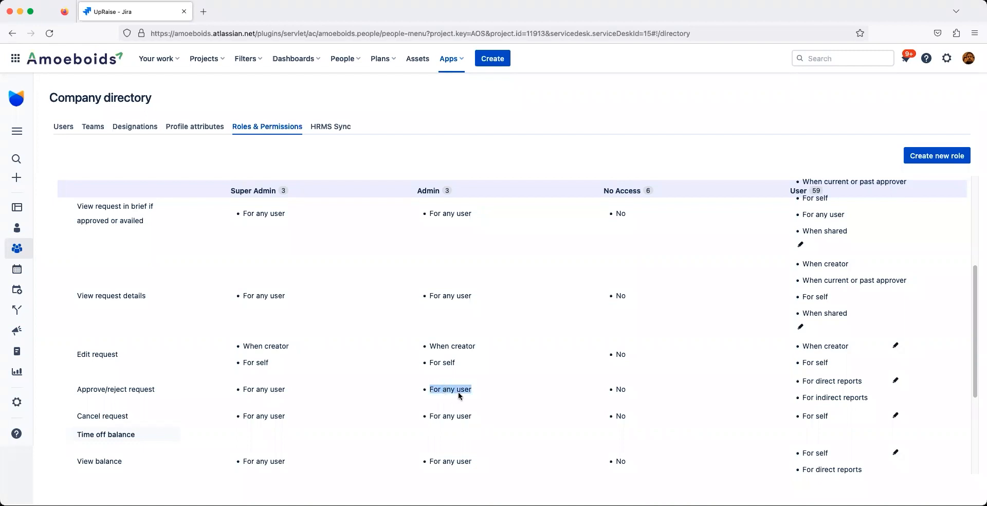
click(895, 383)
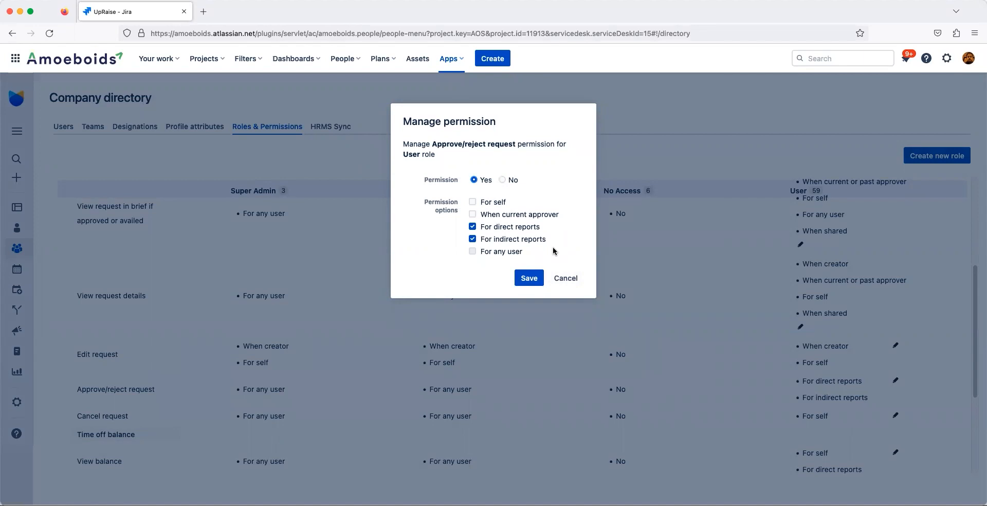
click(575, 278)
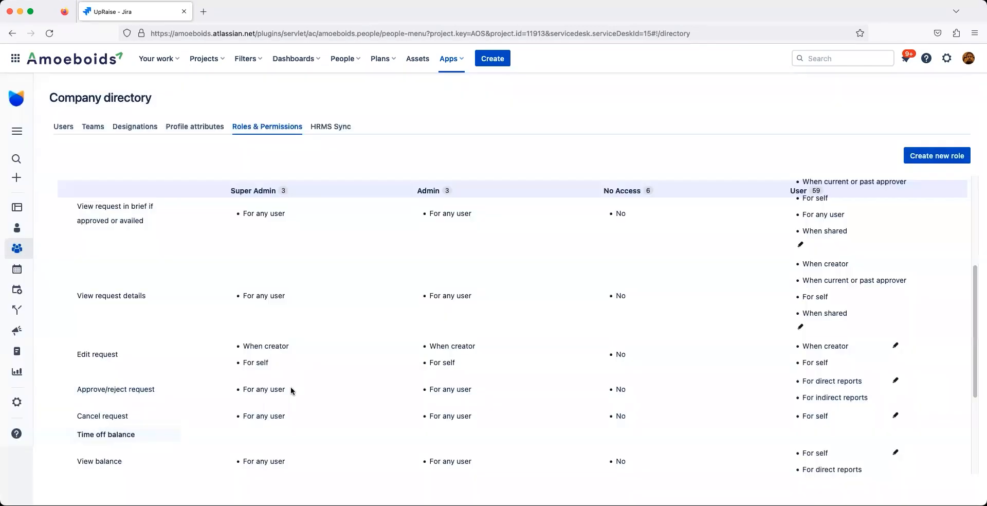
Inspect the User role's permission options for Cancel request and leave without saving
triple_click(104, 416)
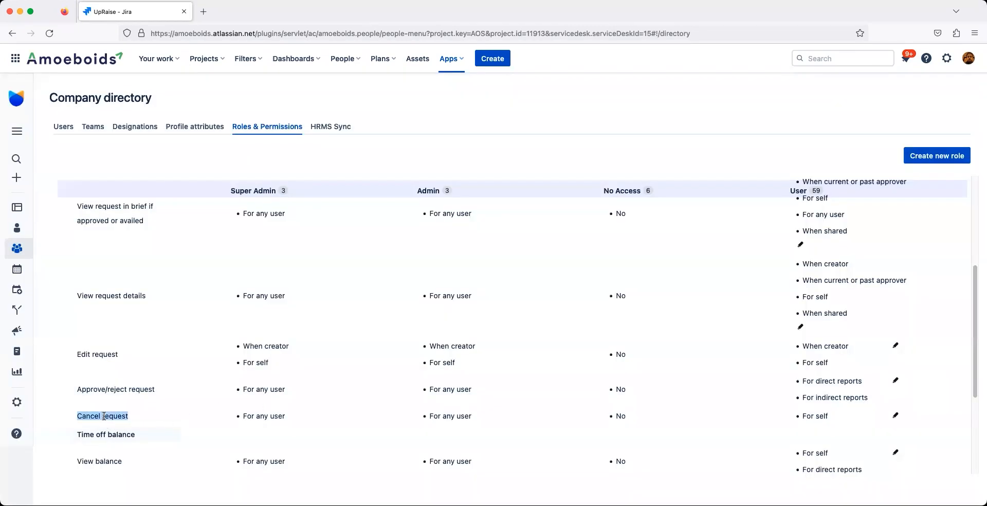
click(895, 416)
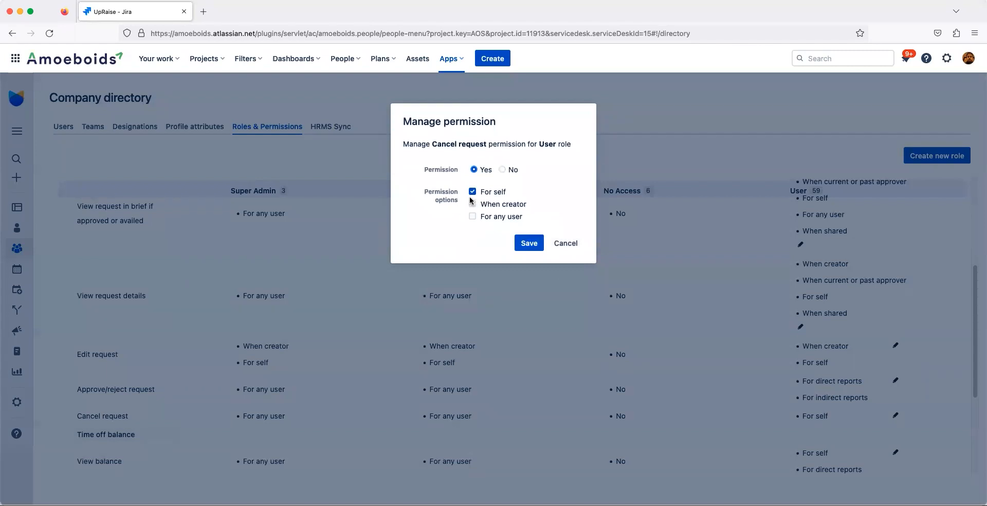
click(565, 248)
Inspect the User role's permission options for View balance under Time off balance and leave without saving
scroll(505, 338, down, 3)
scroll(505, 338, down, 2)
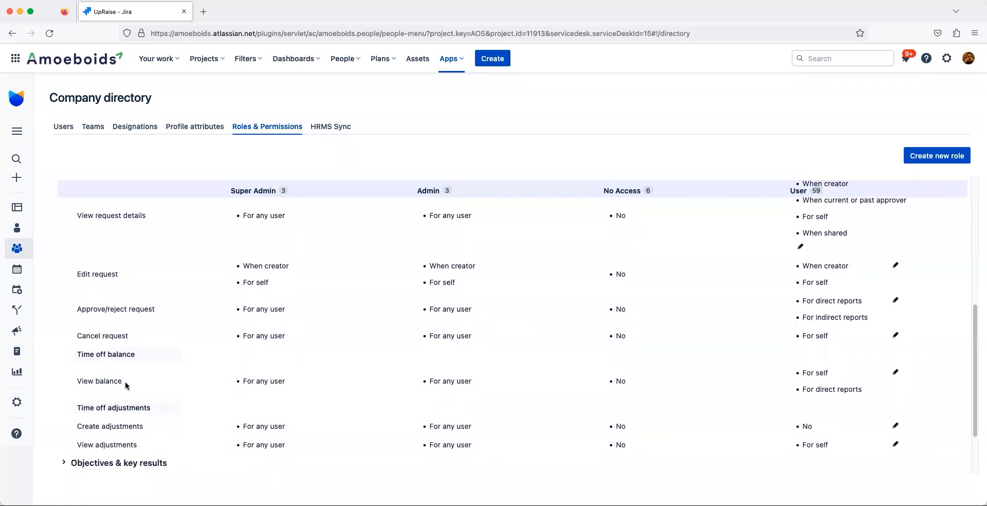
triple_click(106, 382)
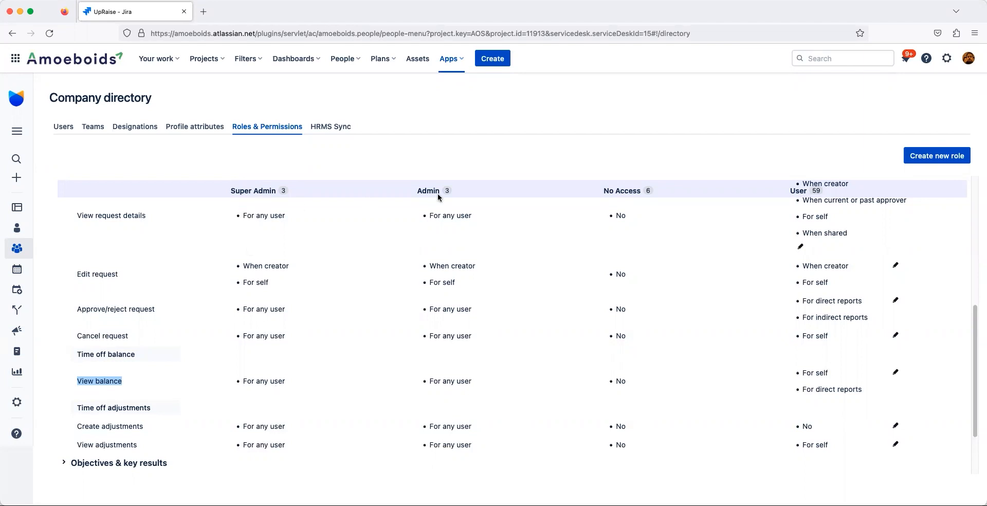
click(896, 373)
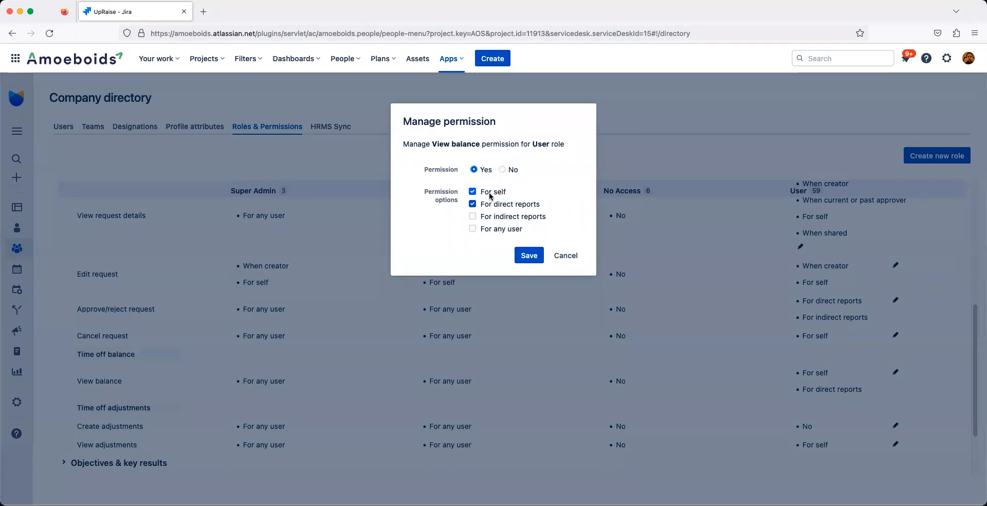
click(566, 256)
Review the Create and View adjustments permissions, and inspect the User role's options for View adjustments without saving
scroll(348, 349, down, 1)
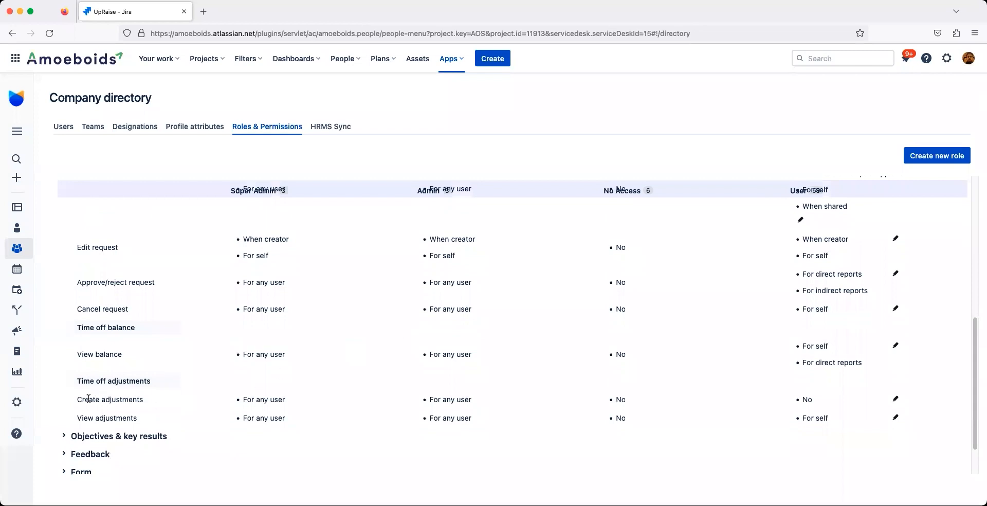
drag(79, 401, 146, 405)
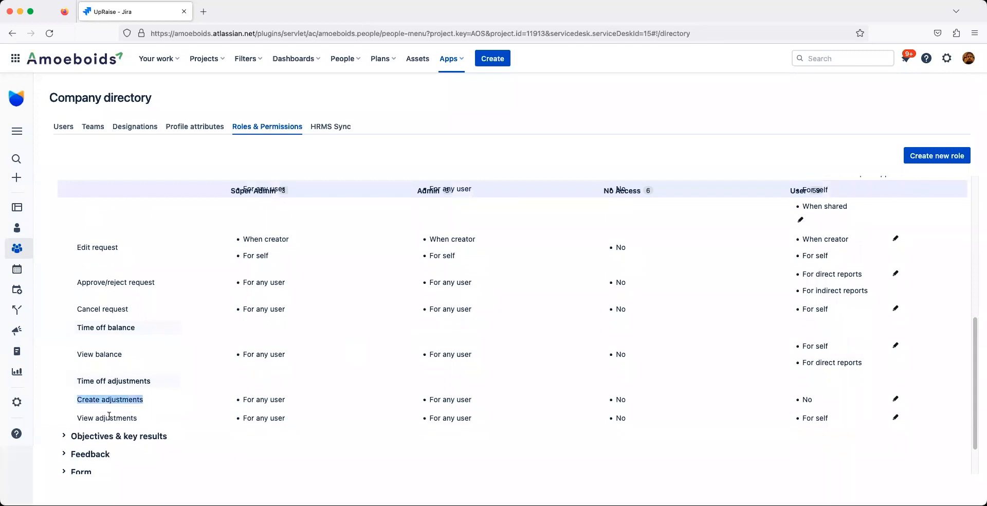
drag(79, 419, 136, 419)
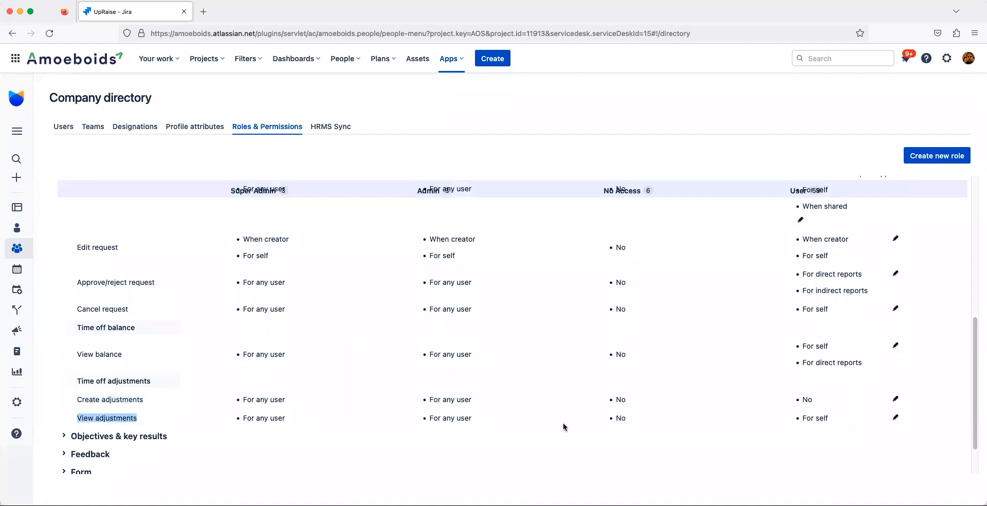
double_click(811, 403)
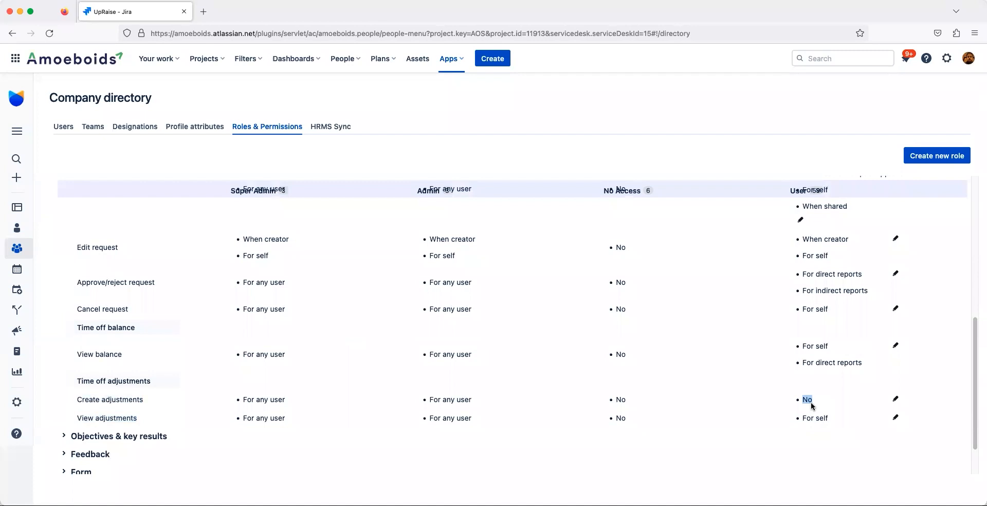
click(896, 417)
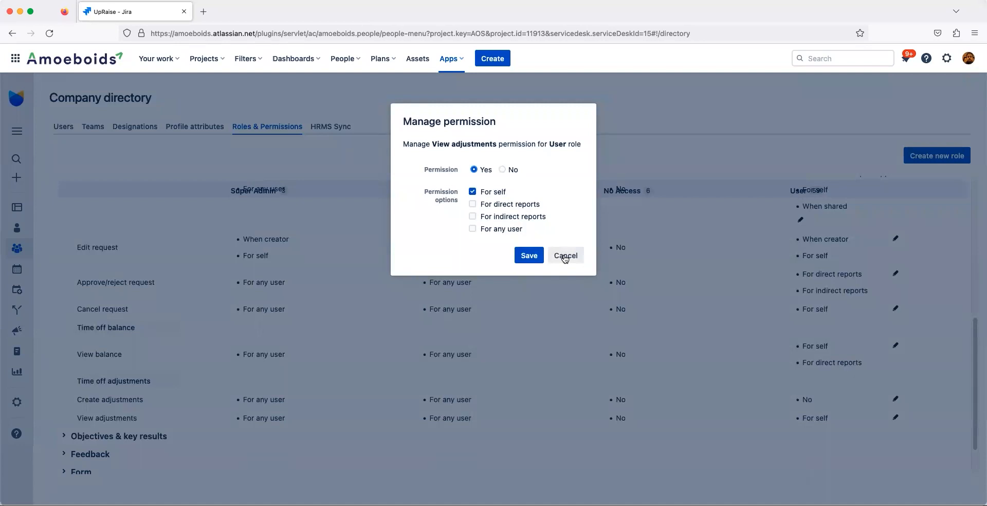
click(565, 256)
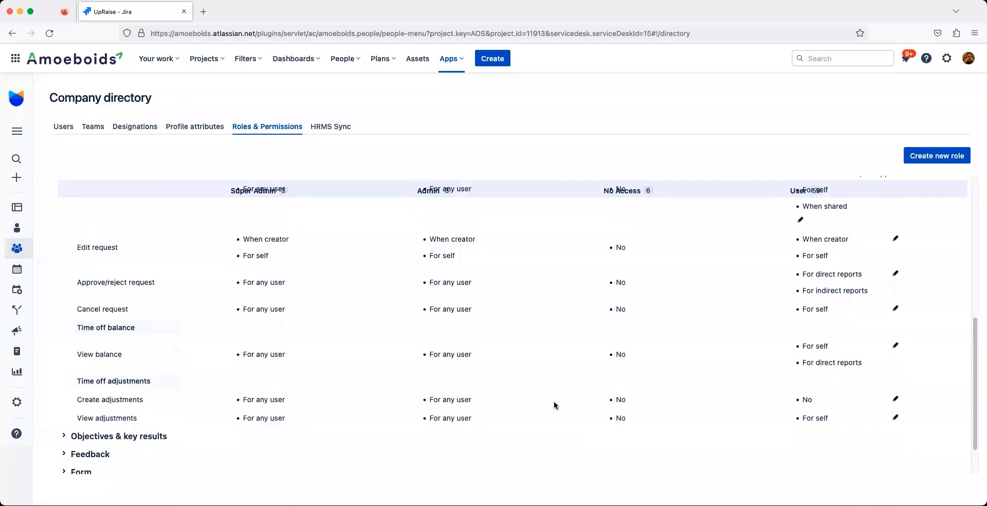
Add the For direct reports option to the User role's View adjustments permission and save it
click(895, 417)
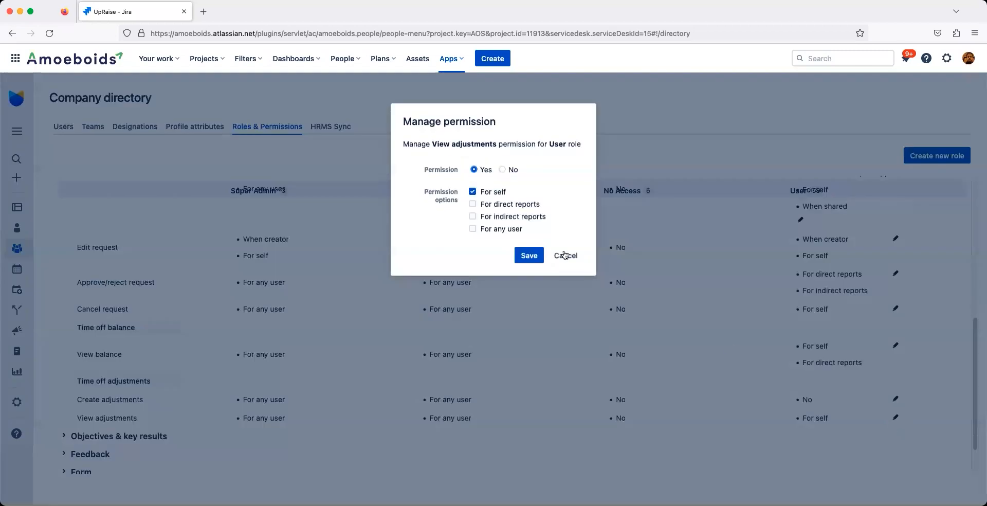
click(473, 205)
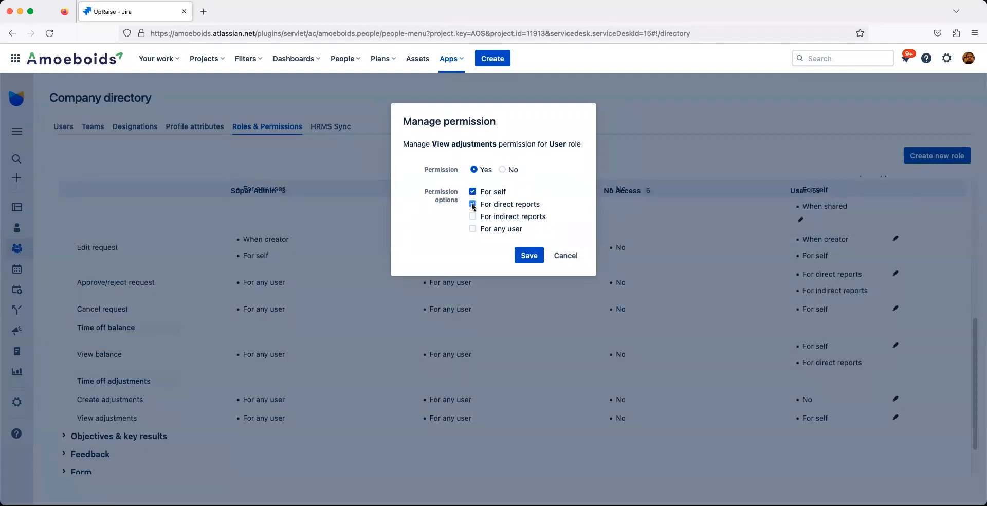
click(533, 260)
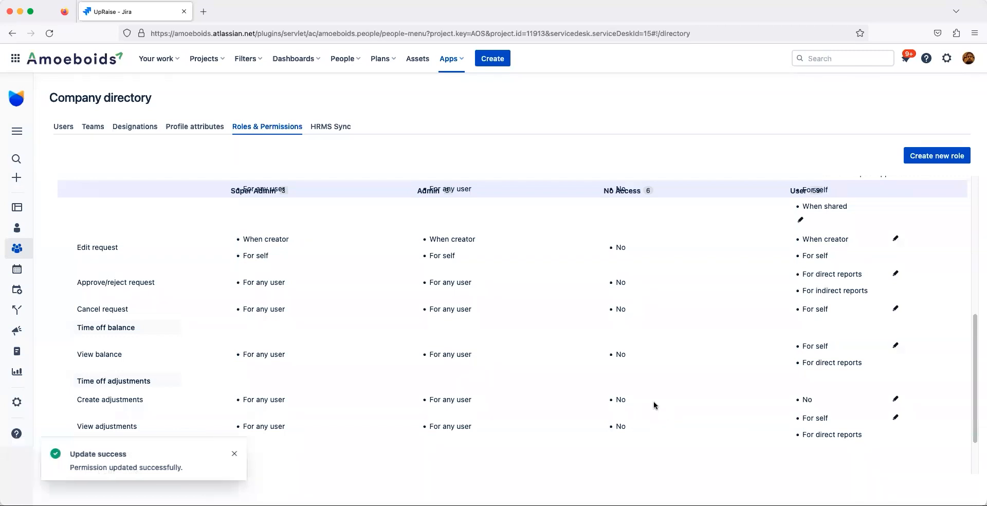
scroll(653, 405, up, 3)
scroll(653, 405, down, 4)
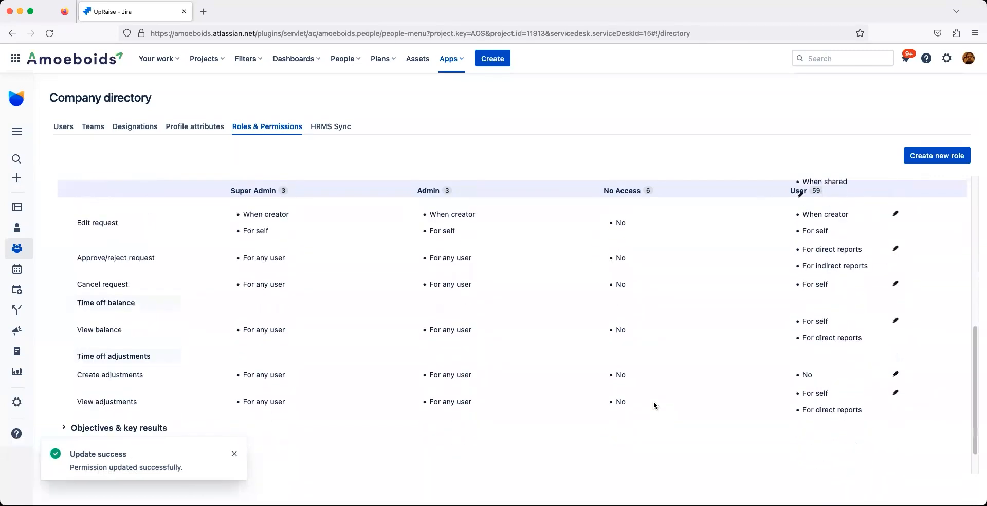